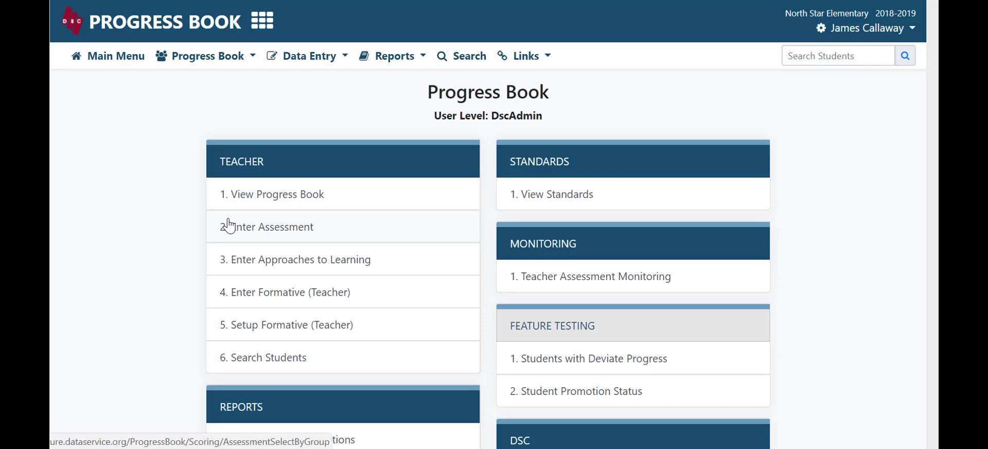
# Open the Enter Assessment page and set the course to Mathematics (E3200-1)
pyautogui.click(256, 227)
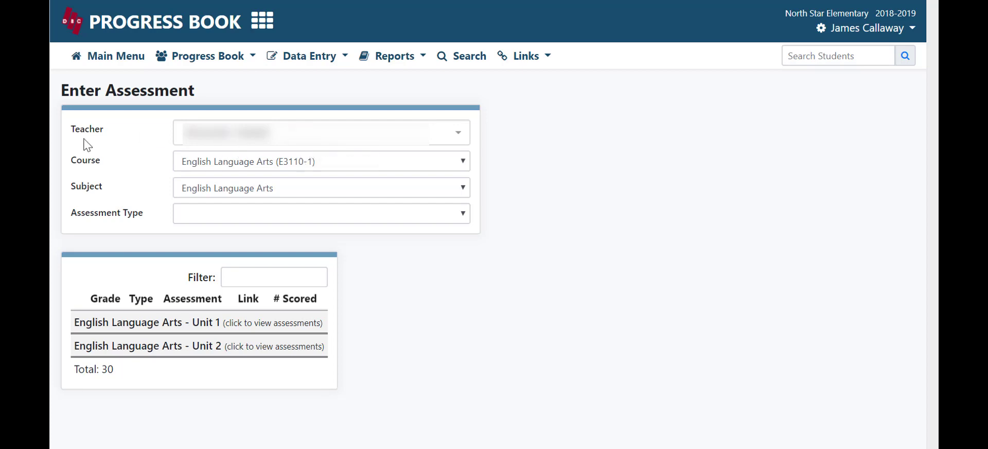
pyautogui.click(222, 165)
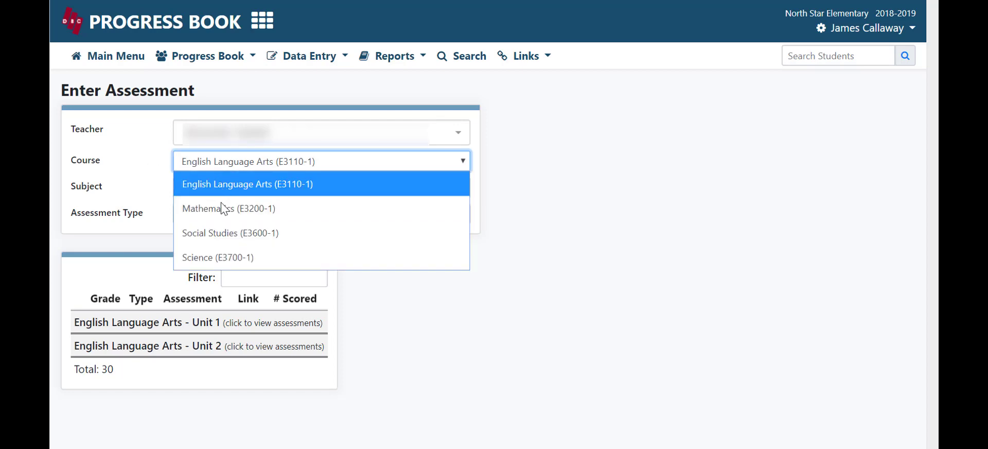
pyautogui.click(148, 172)
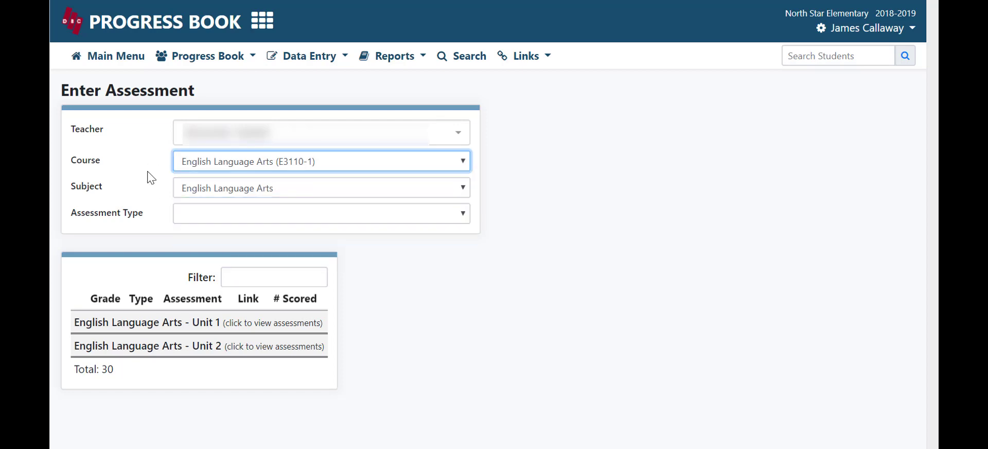
pyautogui.click(191, 190)
pyautogui.click(211, 162)
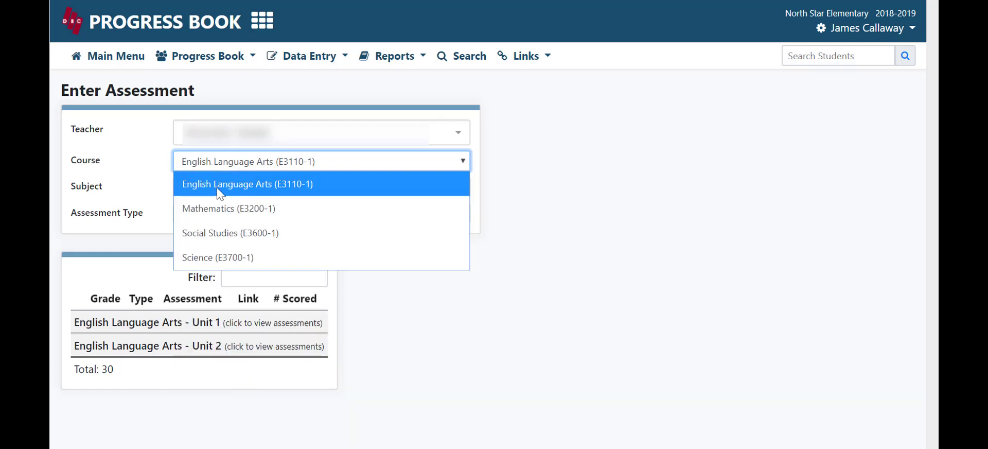
pyautogui.click(221, 213)
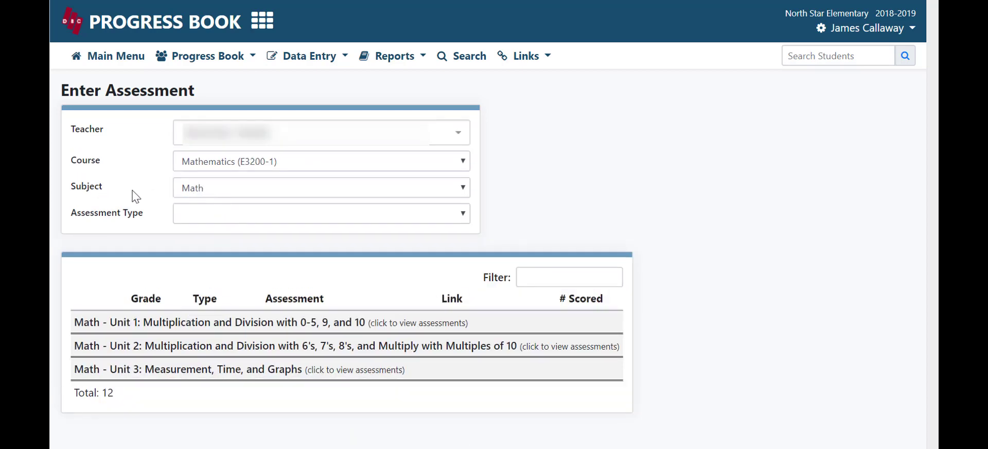
# Check the available assessment types without choosing one, and set the course to English Language Arts (E3110-1)
pyautogui.click(242, 222)
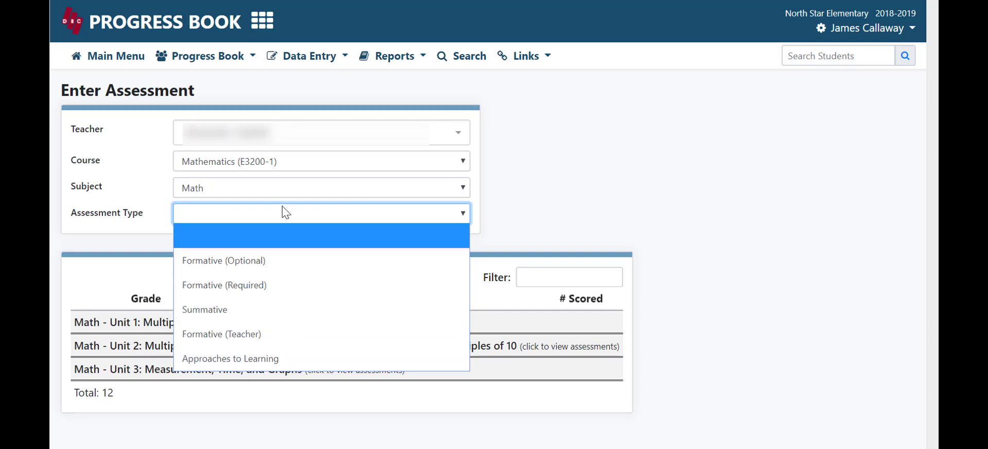
pyautogui.click(285, 214)
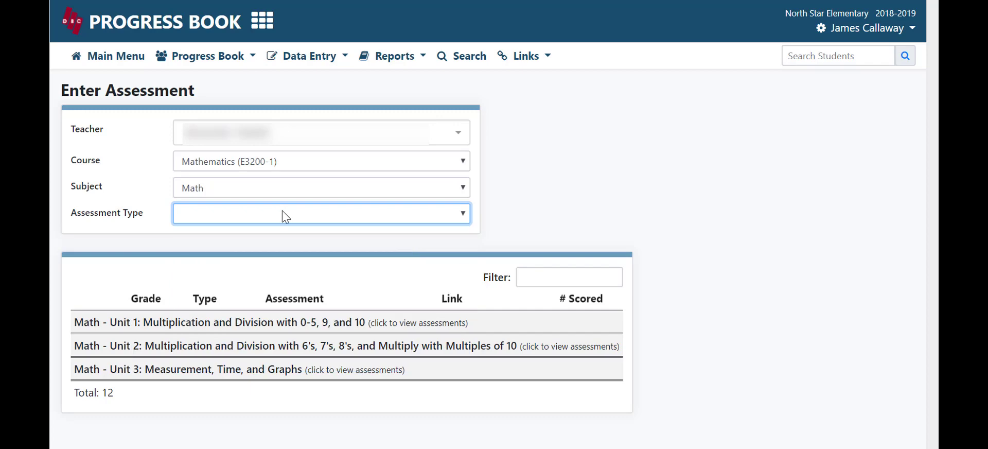
pyautogui.click(258, 162)
pyautogui.click(270, 185)
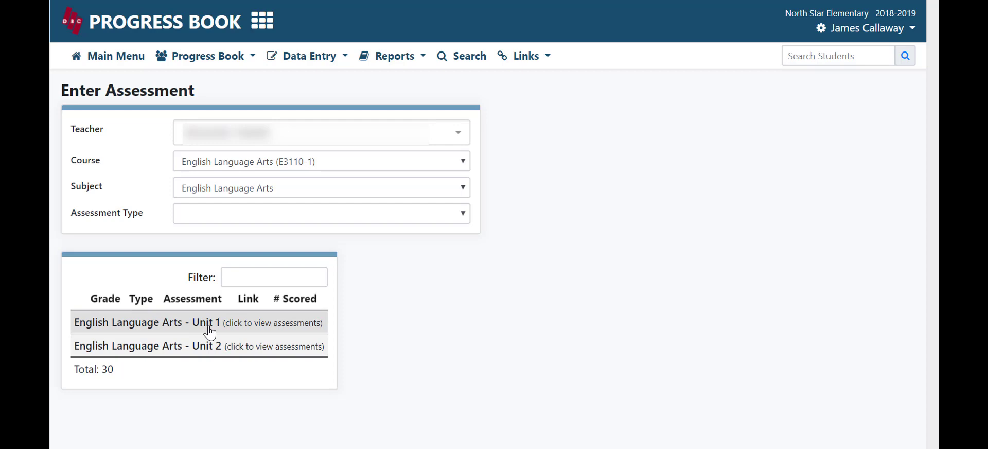
# Expand English Language Arts - Unit 1, review its assessments, and open Bulk Edit for 3.1.1 Boom Town -A (Literary) Lexile=990L*
pyautogui.click(241, 327)
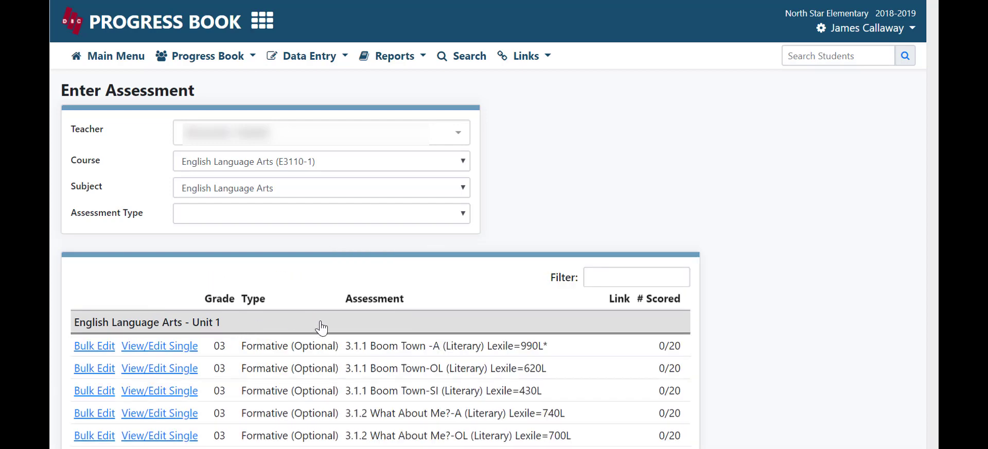
pyautogui.scroll(-1, 321, 327)
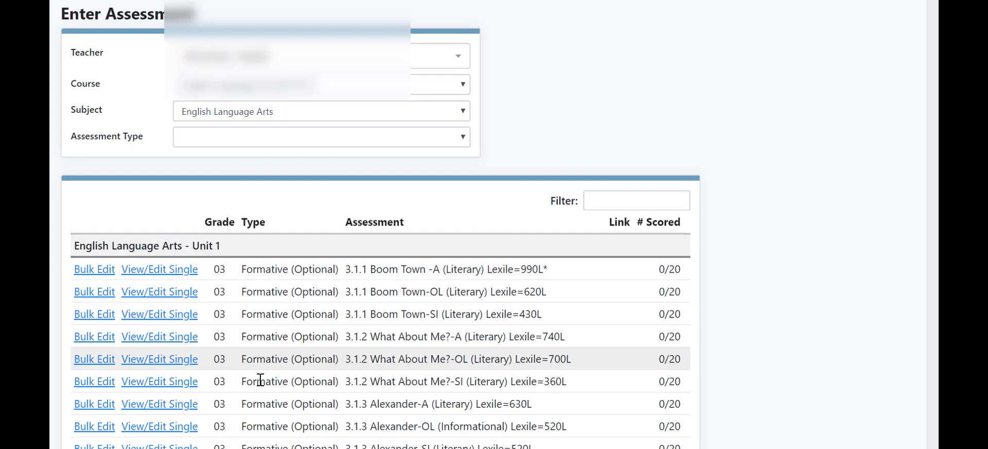
pyautogui.scroll(-2, 324, 330)
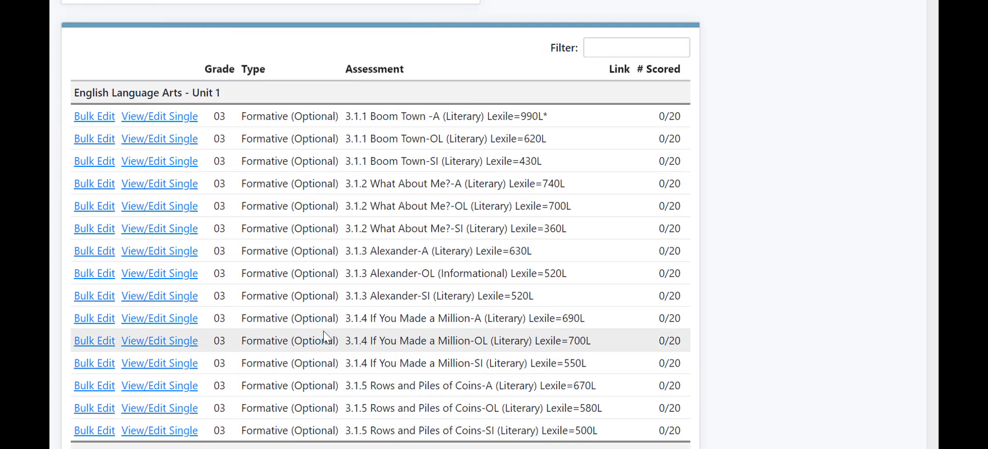
pyautogui.scroll(2, 323, 331)
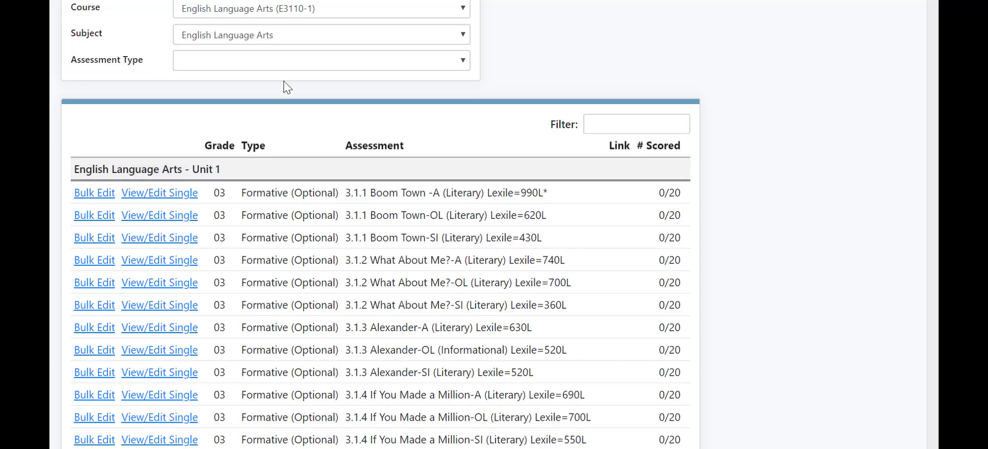
pyautogui.scroll(-3, 276, 268)
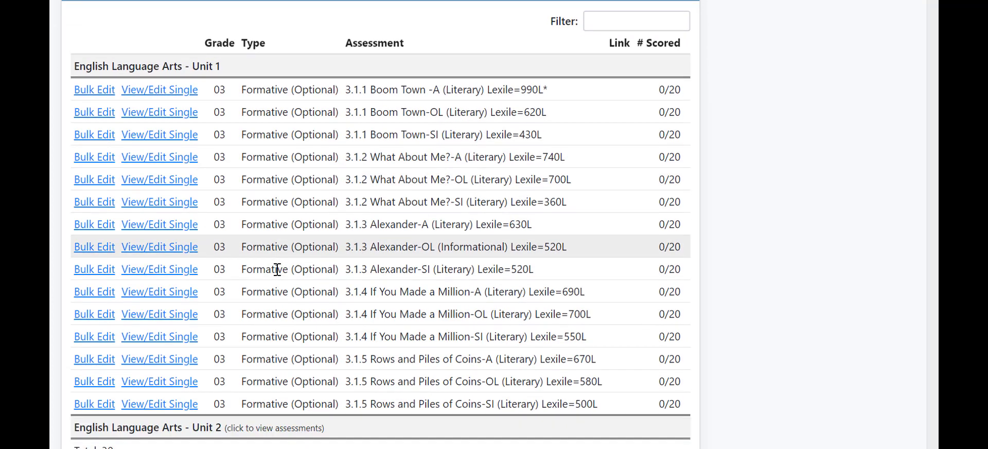
pyautogui.scroll(2, 251, 176)
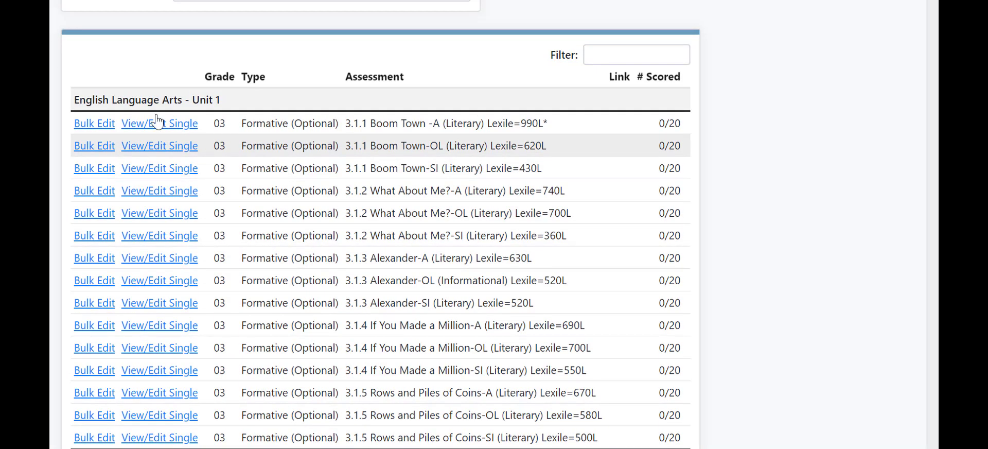
pyautogui.scroll(2, 129, 119)
pyautogui.scroll(2, 141, 151)
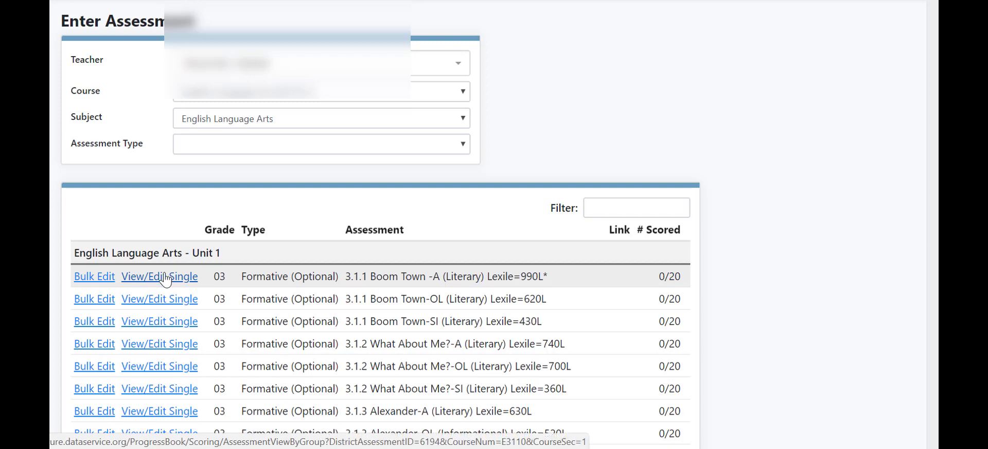
pyautogui.click(107, 281)
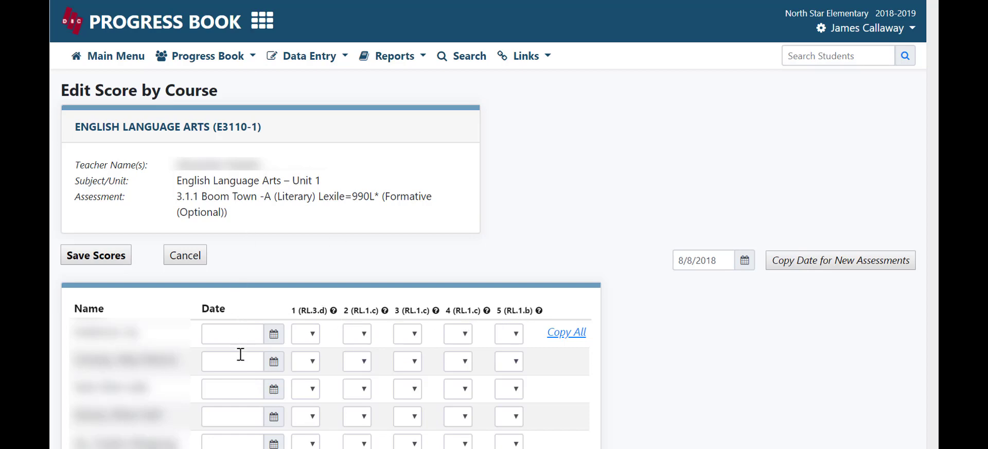
# Set the first student's assessment date to 8/8/2018 and view the score options and descriptions for item 1 (RL.3.d)
pyautogui.click(274, 334)
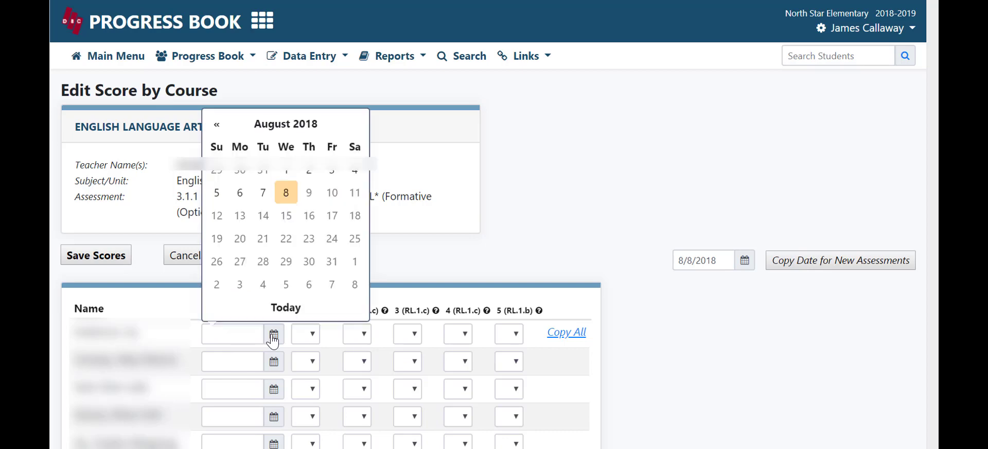
pyautogui.click(292, 196)
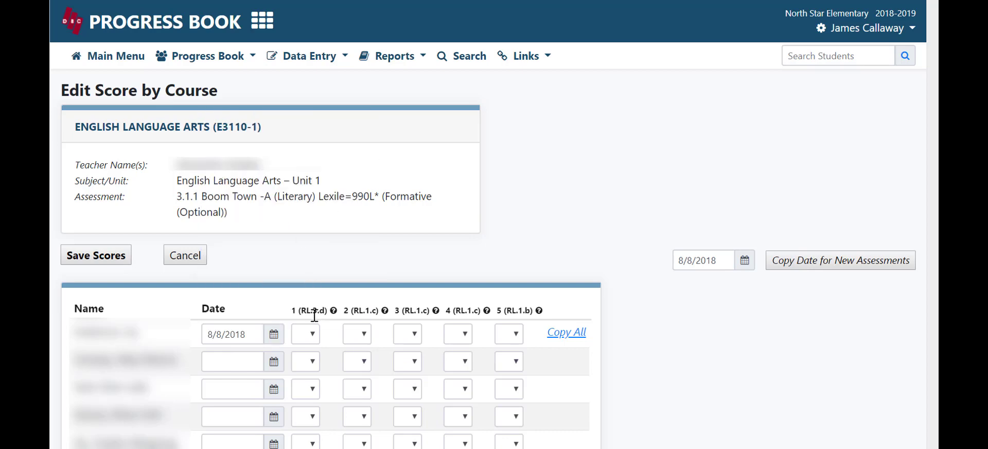
pyautogui.click(314, 335)
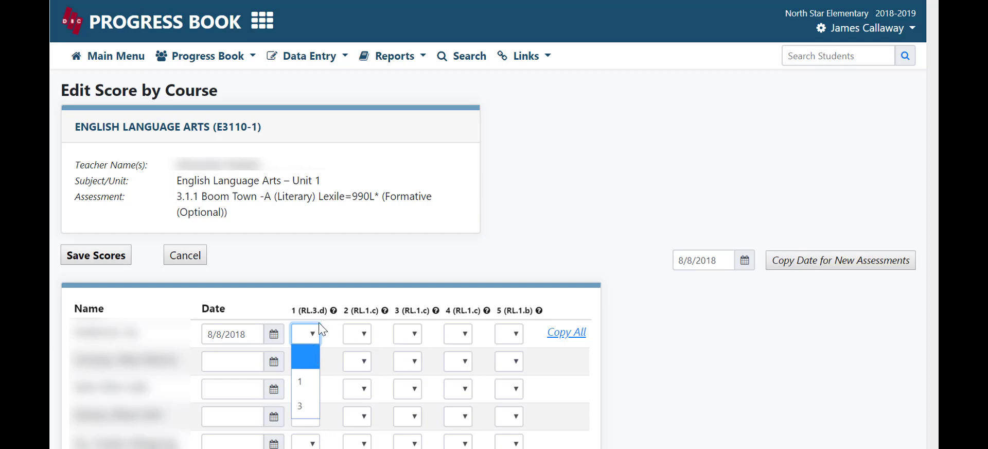
pyautogui.click(314, 333)
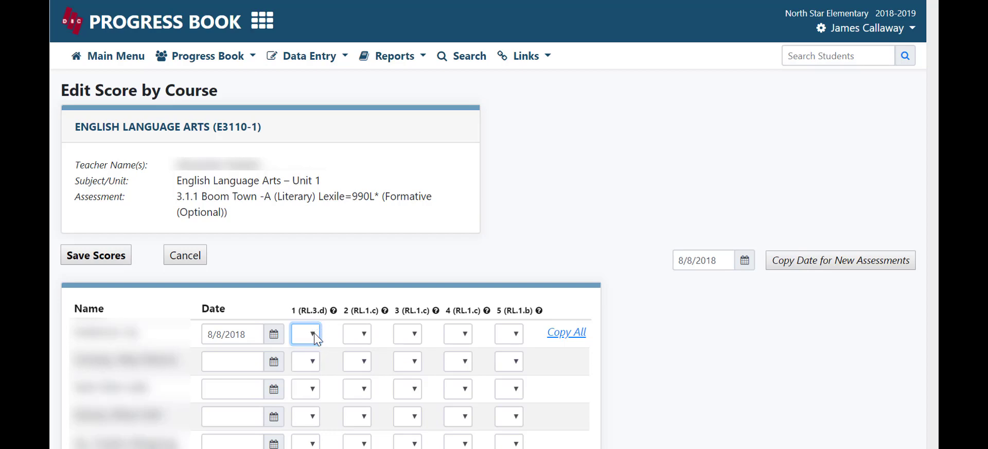
pyautogui.click(333, 311)
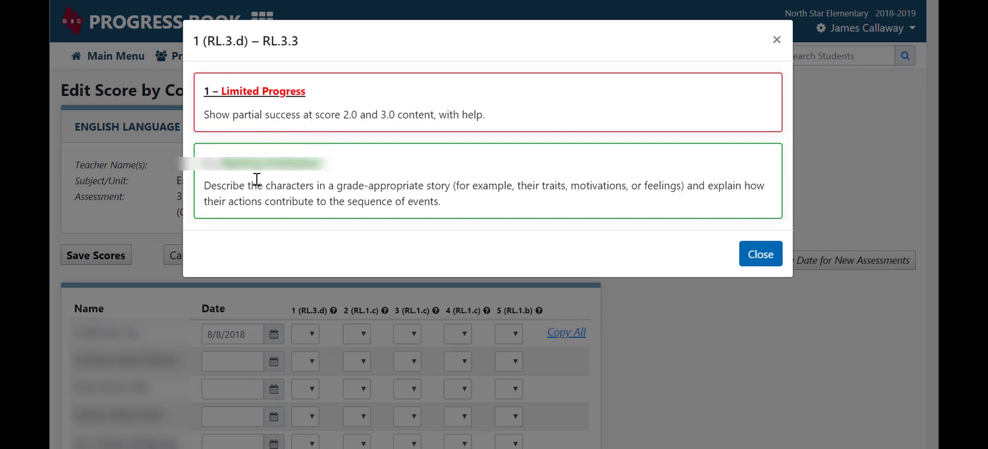
pyautogui.click(777, 40)
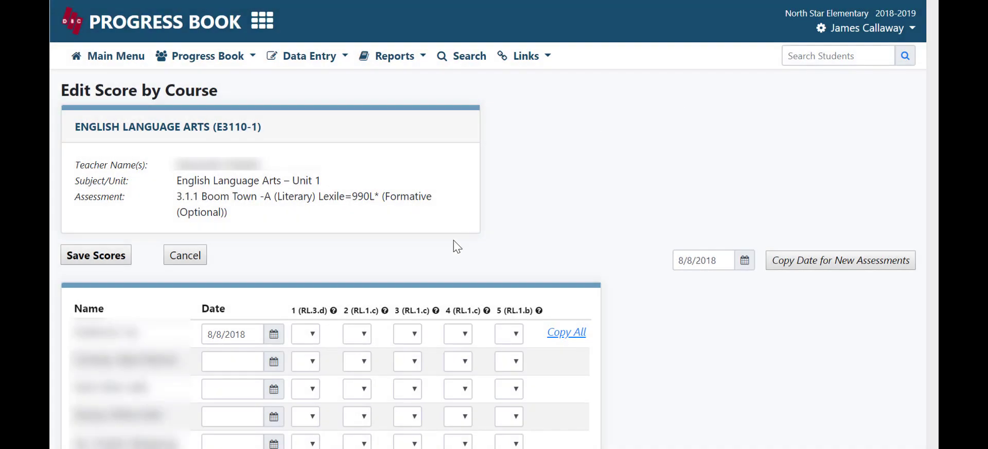
# Score the first student 1, 1, 3, 2 and 2 on items 1 to 5, and copy the row to all students
pyautogui.click(308, 334)
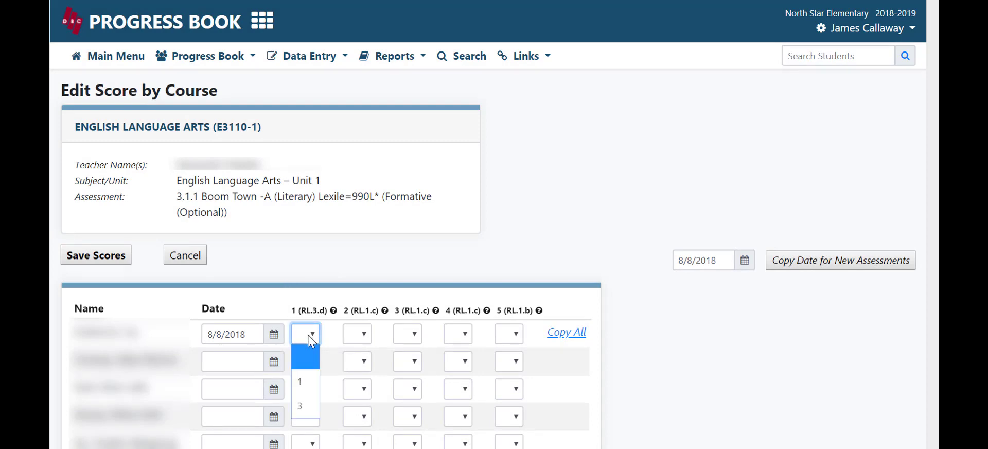
pyautogui.click(305, 382)
pyautogui.click(358, 334)
pyautogui.click(356, 381)
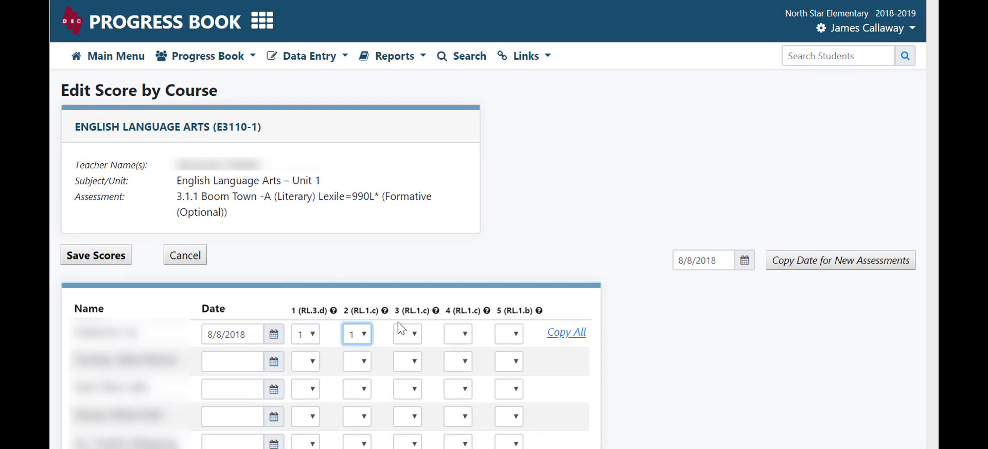
pyautogui.click(408, 334)
pyautogui.click(407, 398)
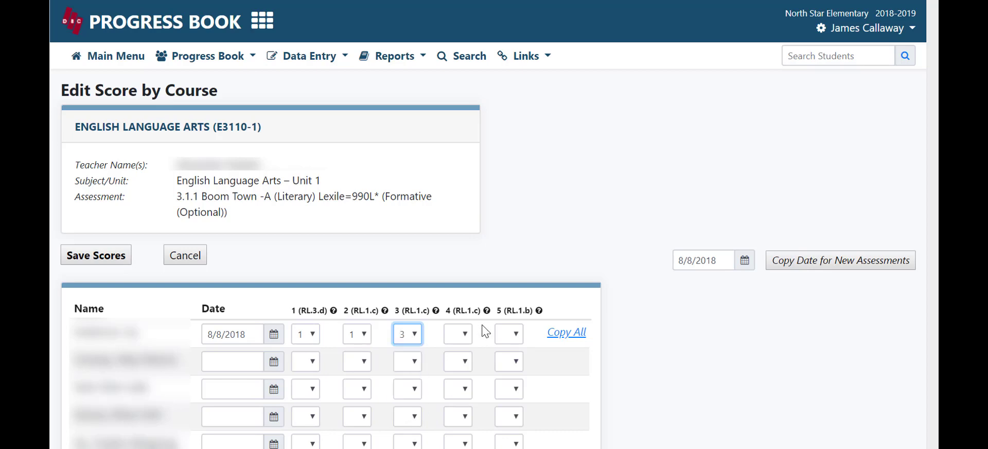
pyautogui.click(460, 334)
pyautogui.click(455, 406)
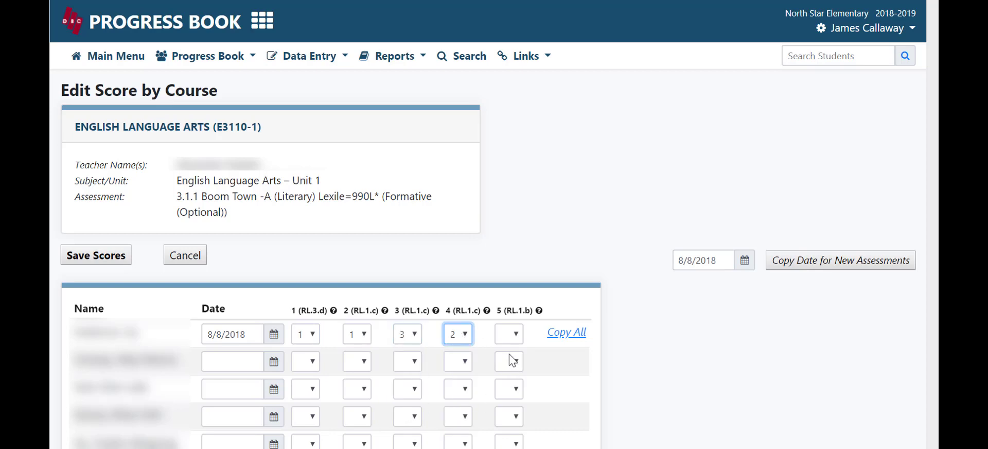
pyautogui.click(509, 334)
pyautogui.click(505, 414)
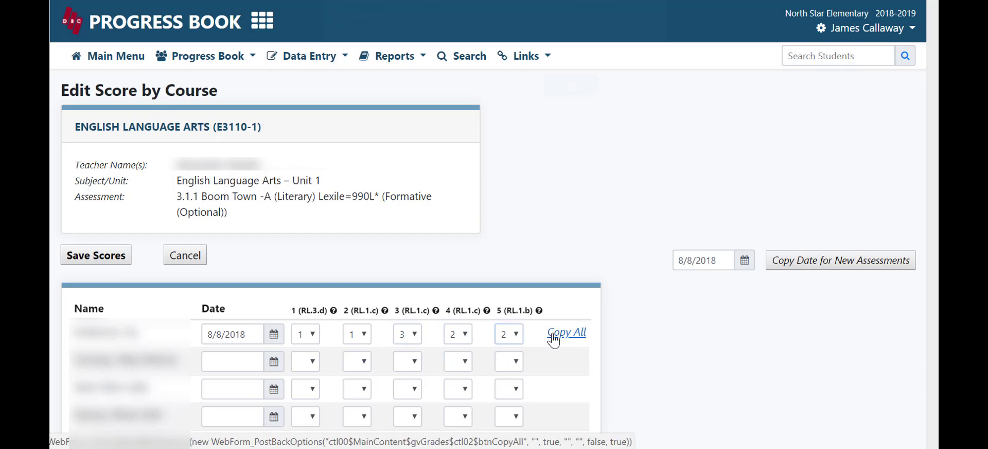
pyautogui.click(553, 339)
pyautogui.click(569, 107)
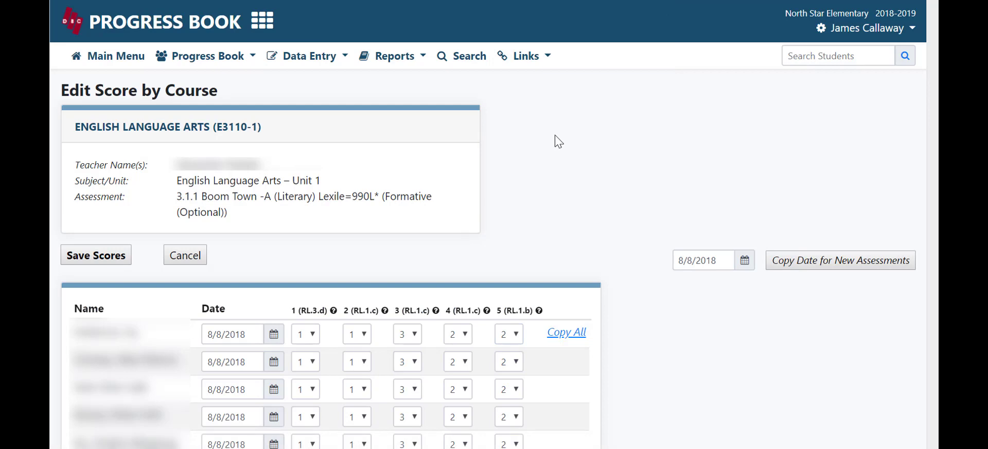
# Set the second student's item 2 (RL.1.c) score to 3 and the third student's item 4 (RL.1.c) score to 3
pyautogui.click(361, 365)
pyautogui.click(356, 433)
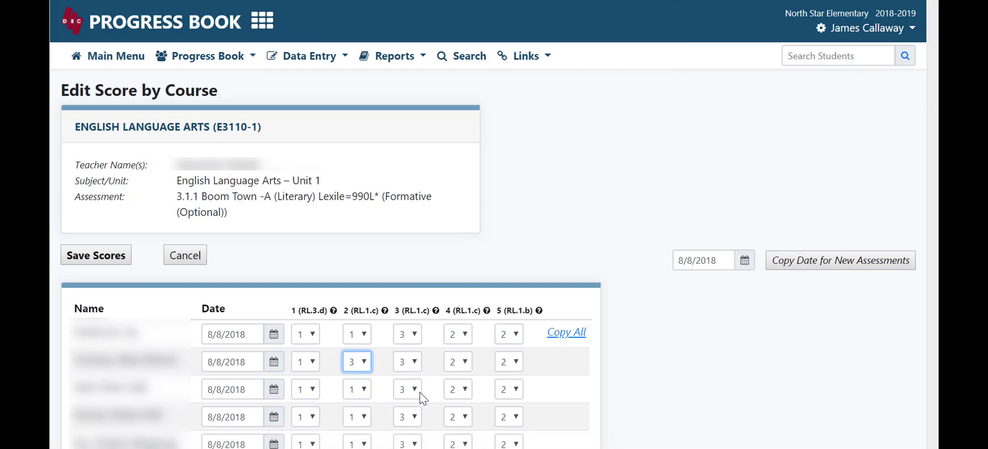
pyautogui.click(461, 393)
pyautogui.click(454, 366)
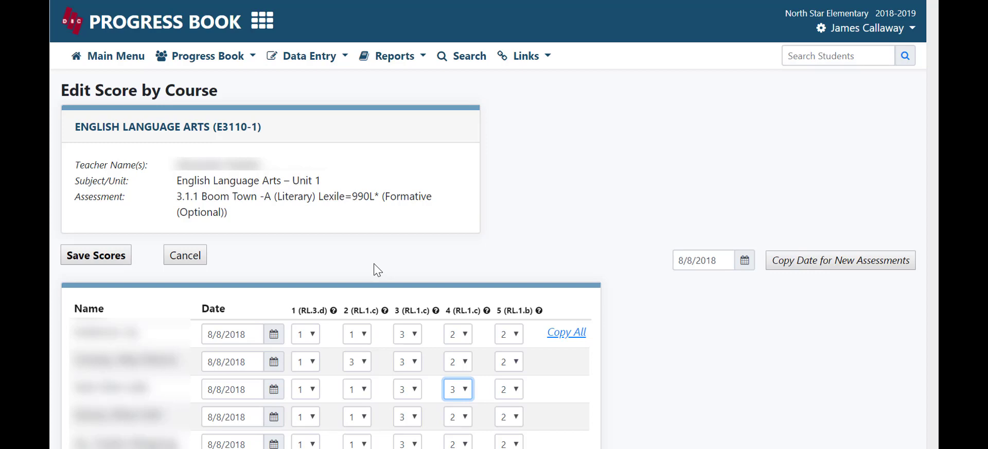
# Cancel the bulk score entry without saving and return to the assessment list
pyautogui.scroll(-2, 237, 260)
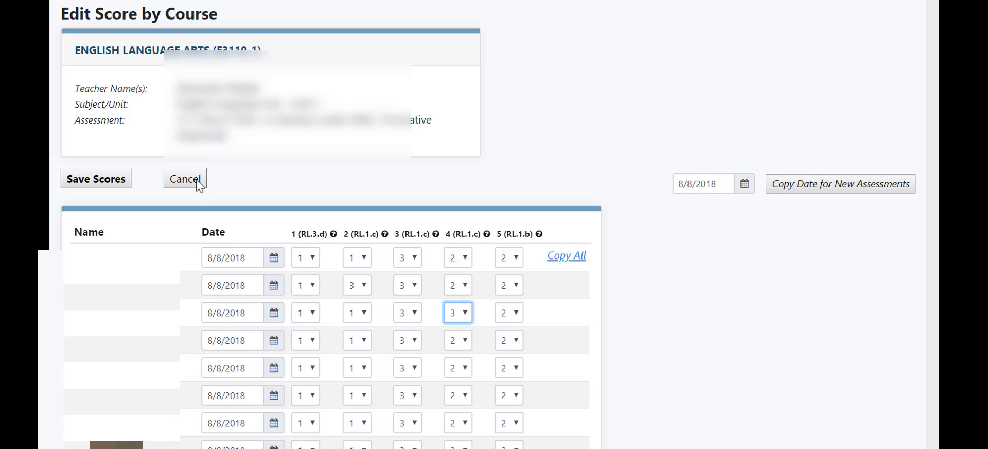
pyautogui.click(178, 179)
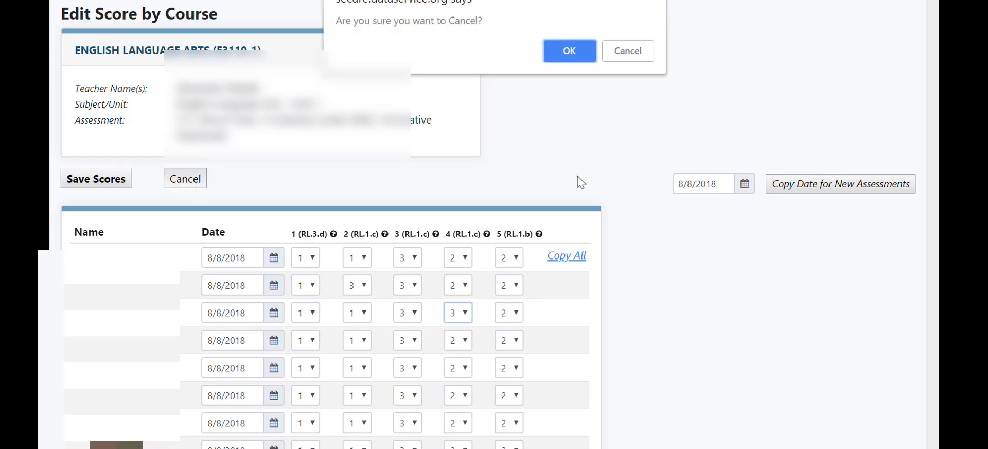
pyautogui.click(564, 57)
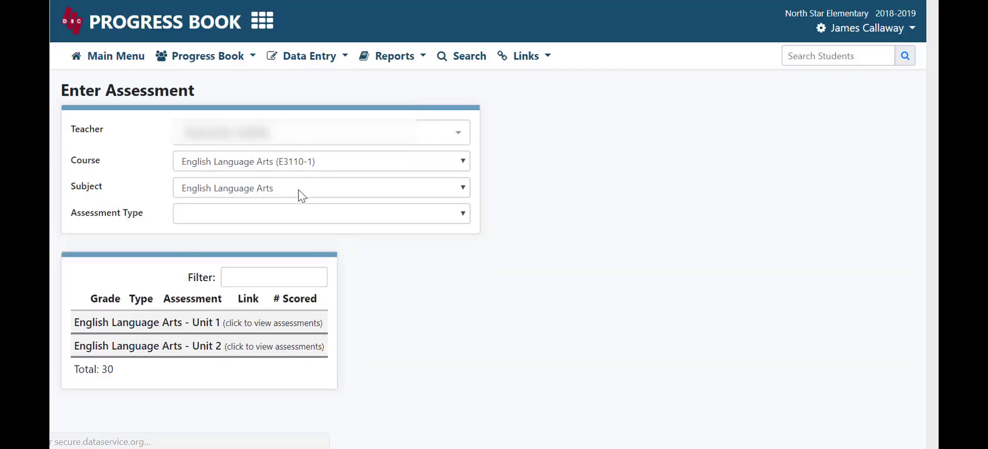
# Expand English Language Arts - Unit 1 and open View/Edit Single for 3.1.1 Boom Town -A (Literary) Lexile=990L*
pyautogui.click(175, 326)
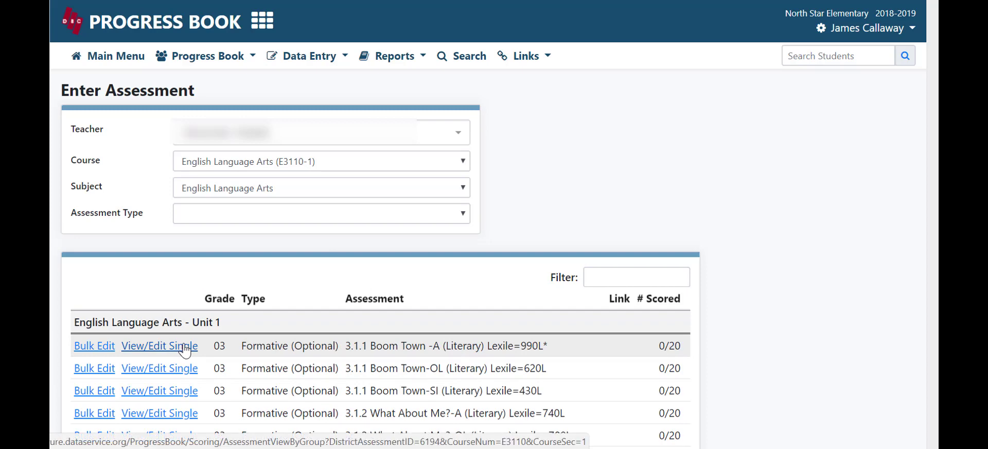
pyautogui.click(184, 347)
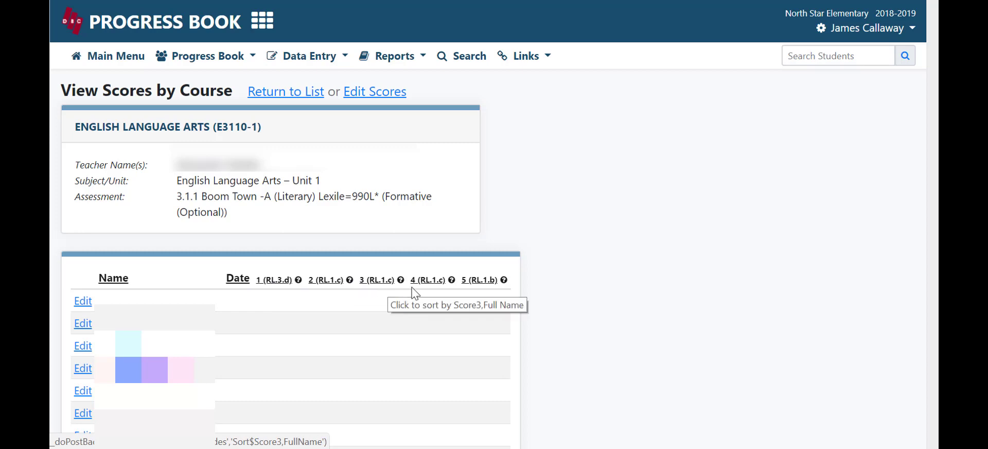
# View the rubric for item 2 (RL.1.c), and close it to return to the course scores
pyautogui.click(349, 280)
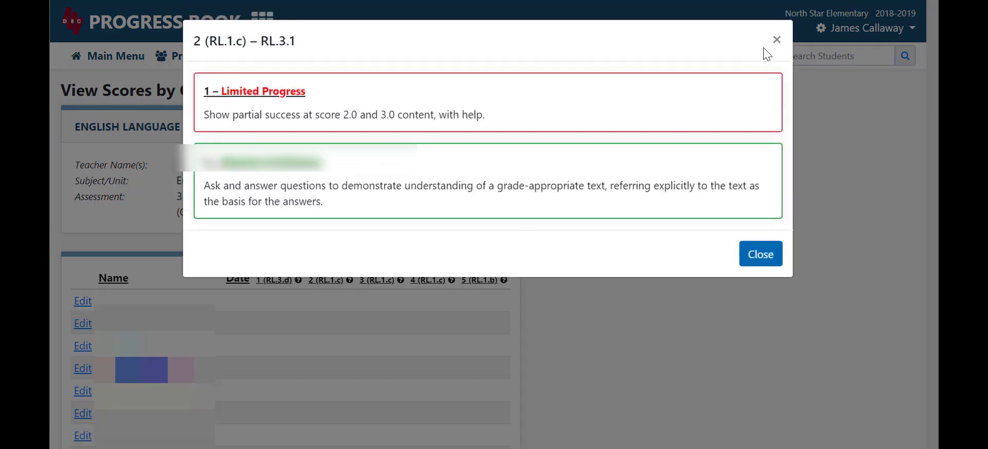
pyautogui.click(776, 41)
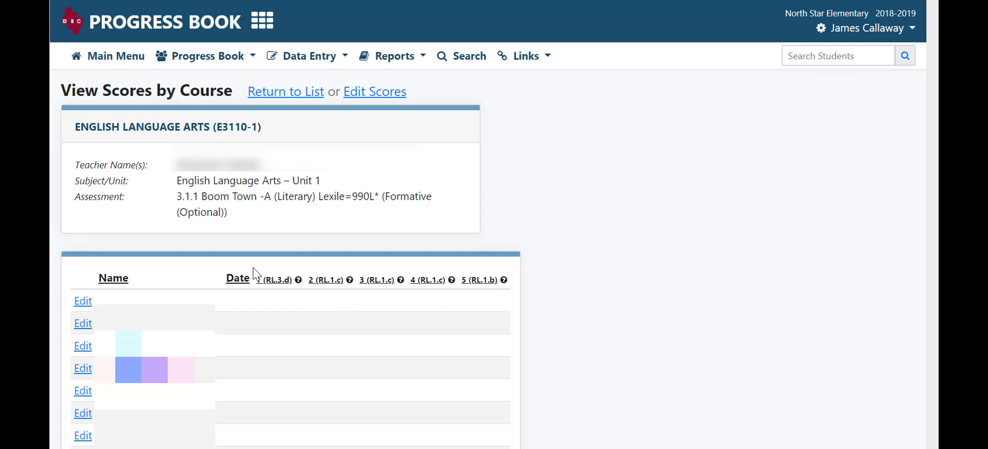
# Open the first listed student's scores for editing and show all rubrics on the form
pyautogui.click(83, 302)
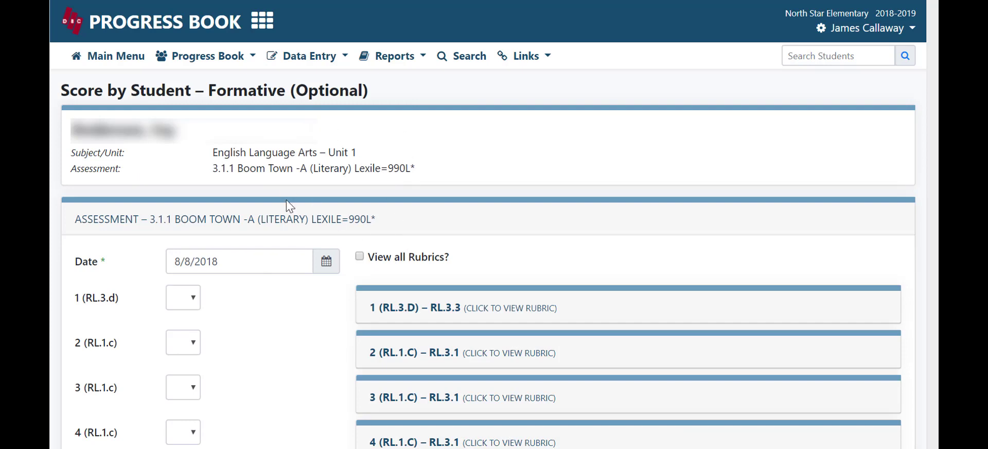
pyautogui.scroll(-2, 350, 227)
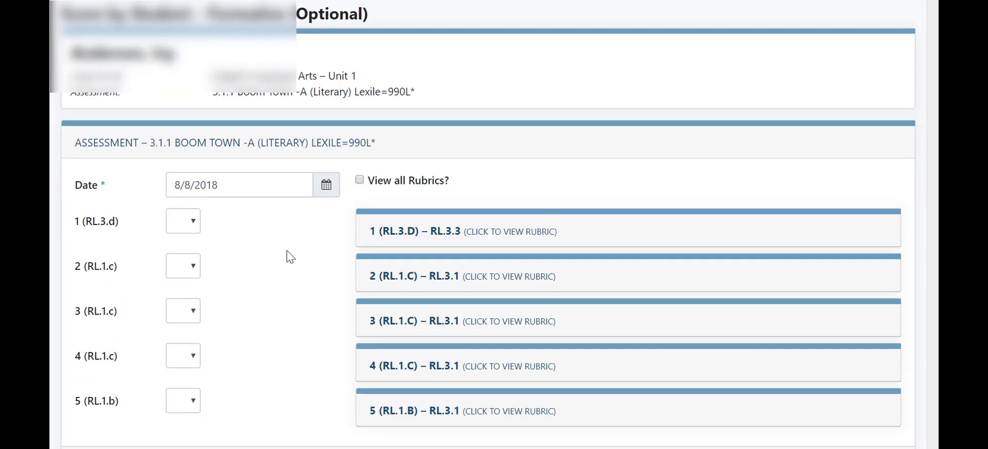
pyautogui.click(359, 180)
pyautogui.scroll(-1, 420, 274)
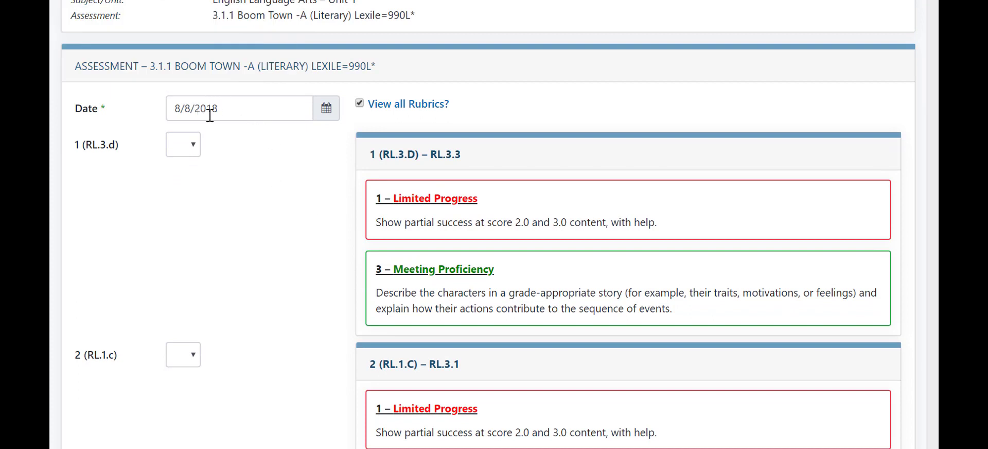
# Examine the score choices for items 1 to 4 and the rubrics of all five items without selecting any score
pyautogui.click(185, 151)
pyautogui.click(187, 146)
pyautogui.scroll(-1, 188, 152)
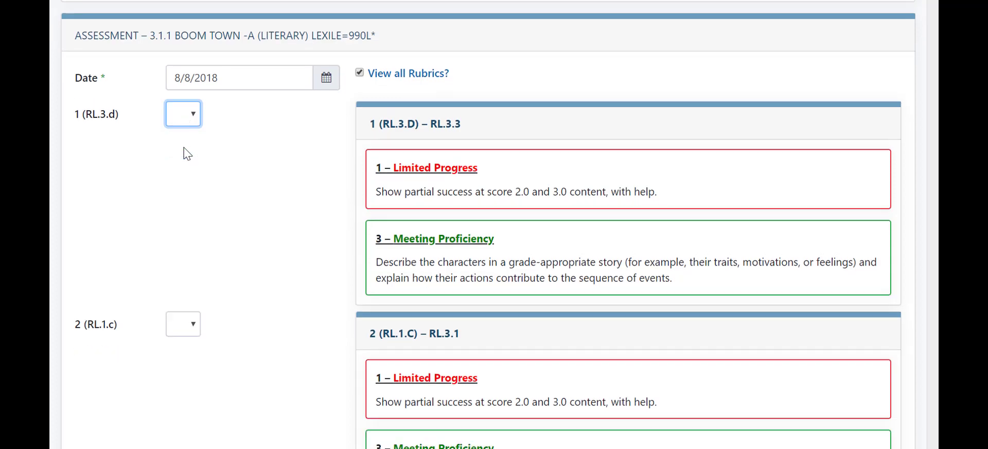
pyautogui.click(189, 284)
pyautogui.click(190, 285)
pyautogui.scroll(-3, 190, 287)
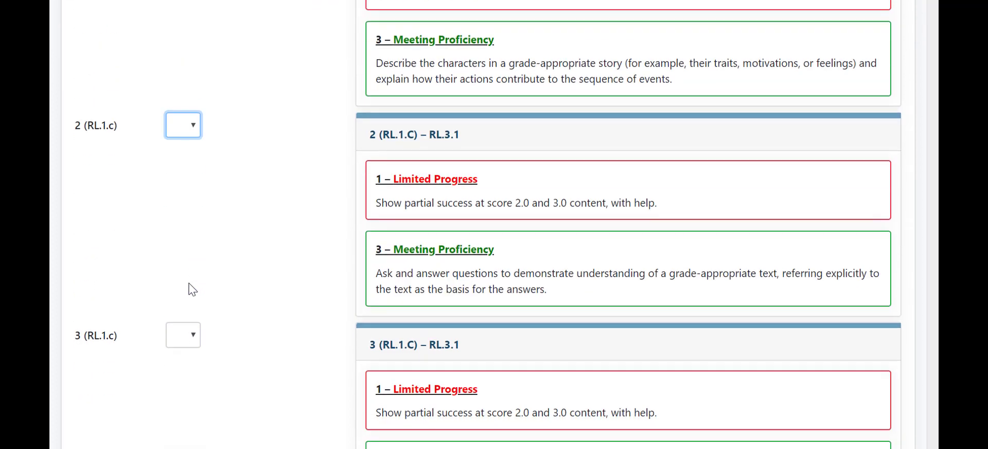
pyautogui.scroll(-2, 188, 272)
pyautogui.click(185, 258)
pyautogui.click(185, 261)
pyautogui.scroll(-3, 186, 260)
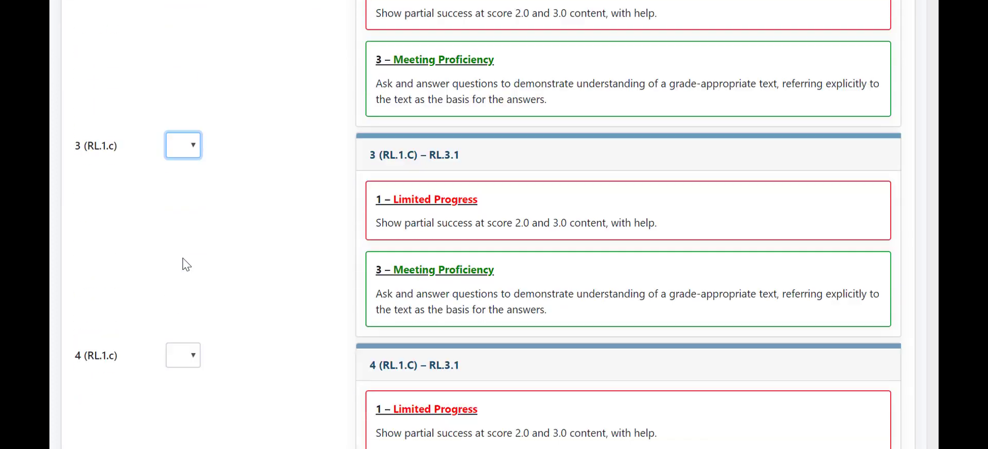
pyautogui.click(192, 316)
pyautogui.click(191, 317)
pyautogui.scroll(-7, 199, 321)
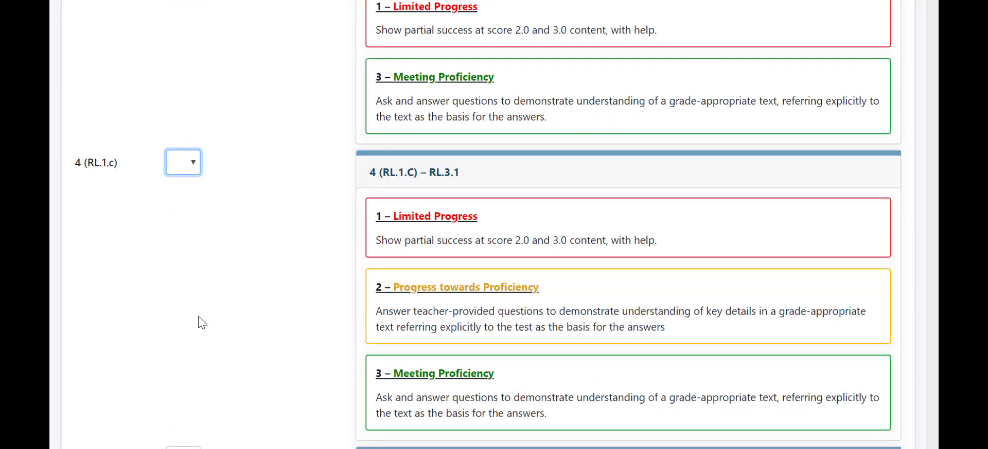
pyautogui.scroll(-1, 201, 321)
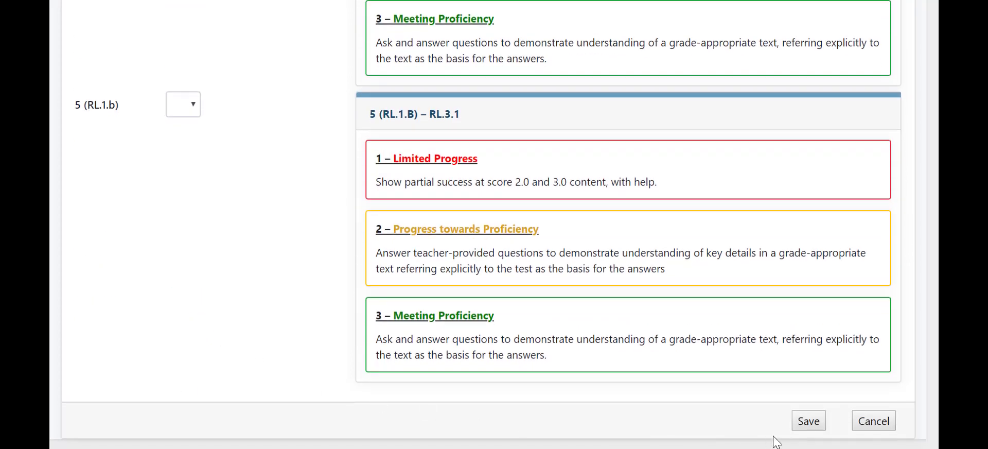
pyautogui.scroll(20, 364, 355)
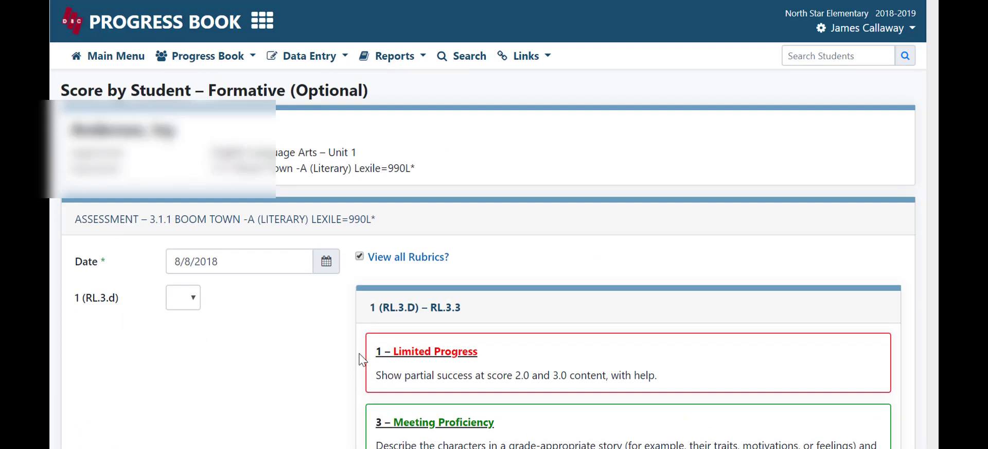